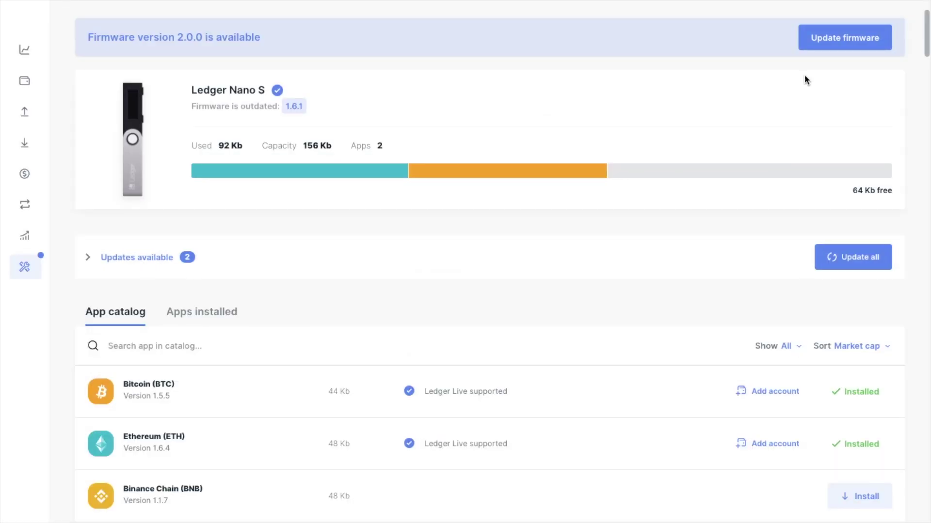
Update the Nano S firmware to 2.0.0, confirming the recovery phrase is at hand
{"action": "left_click", "coordinate": [839, 49]}
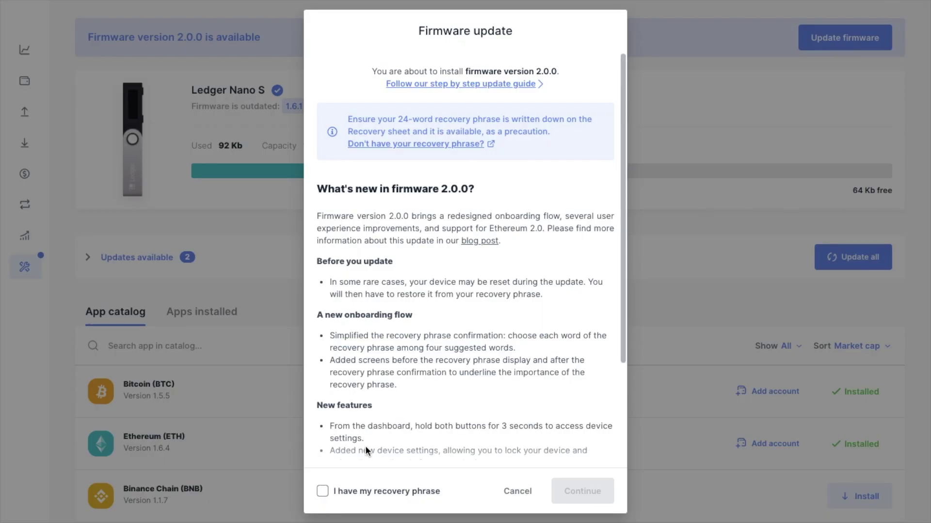
{"action": "scroll", "coordinate": [365, 446], "scroll_direction": "down", "scroll_amount": 1}
{"action": "scroll", "coordinate": [385, 412], "scroll_direction": "down", "scroll_amount": 3}
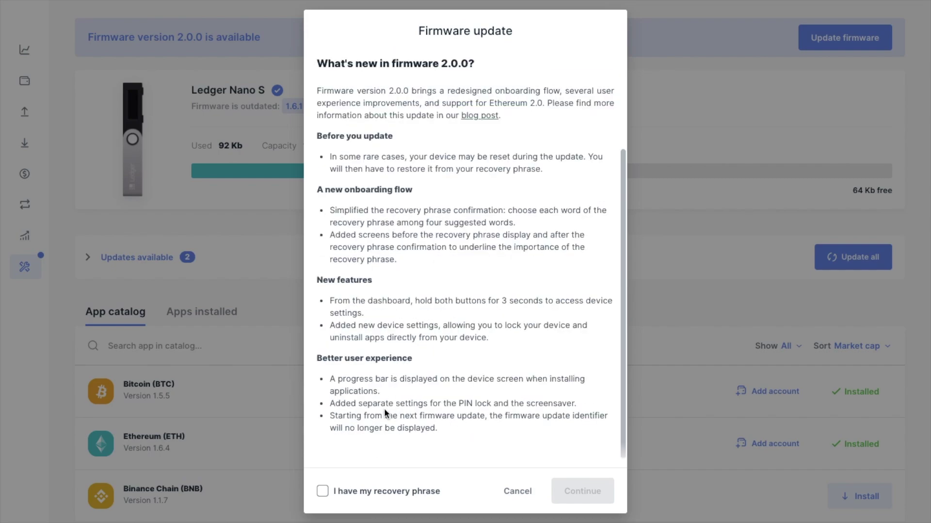
{"action": "left_click", "coordinate": [322, 491]}
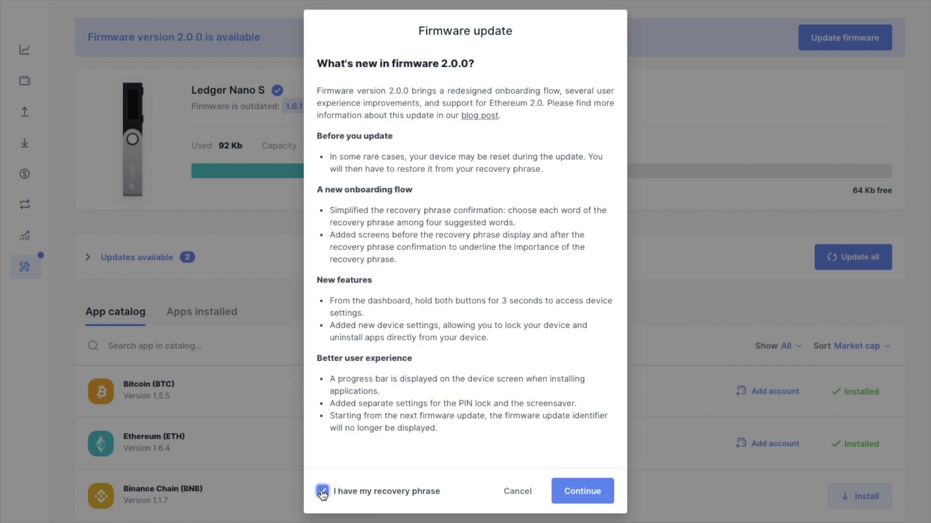
{"action": "left_click", "coordinate": [569, 493]}
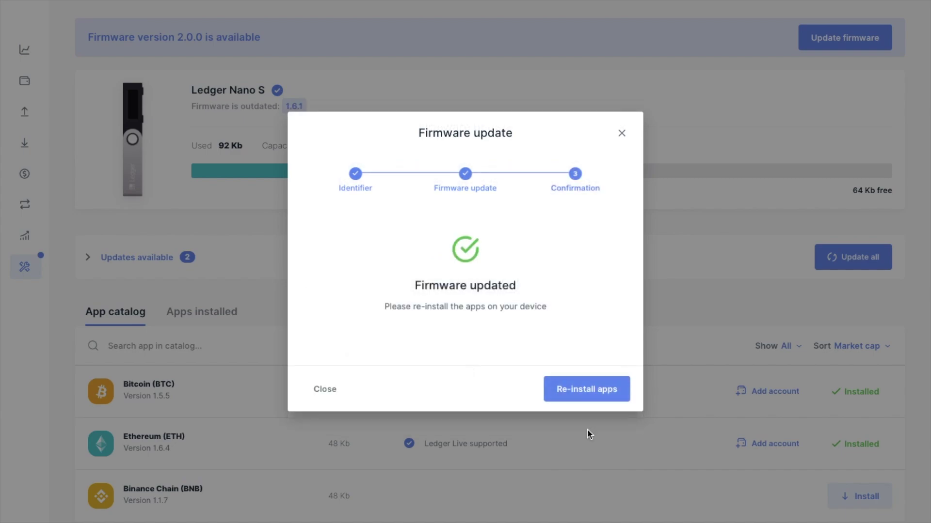
Reinstall the device apps and add a new Ethereum account named Ethereum 2
{"action": "left_click", "coordinate": [585, 391]}
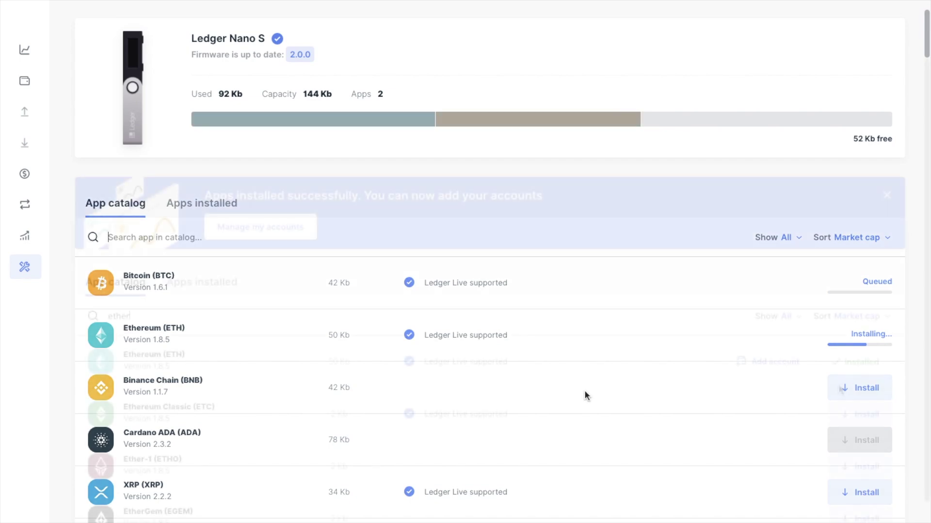
{"action": "type", "text": "ether"}
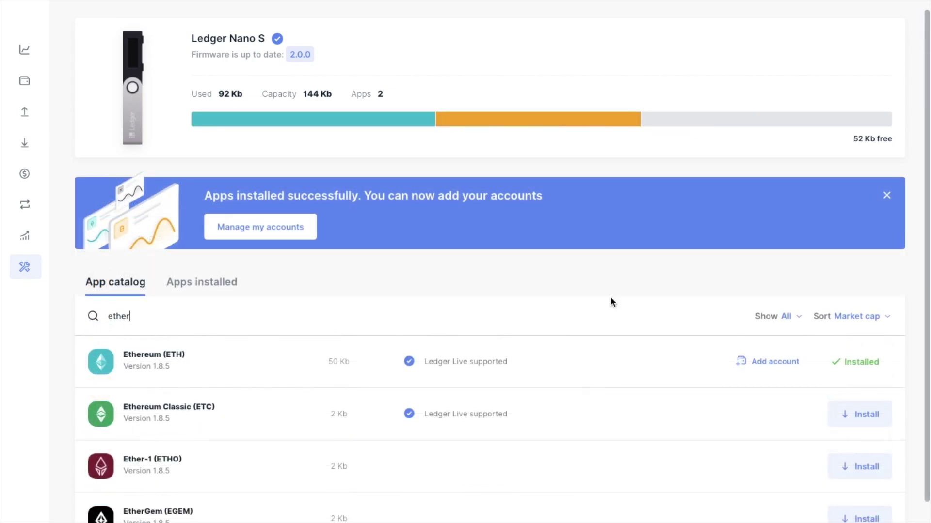
{"action": "left_click", "coordinate": [289, 233]}
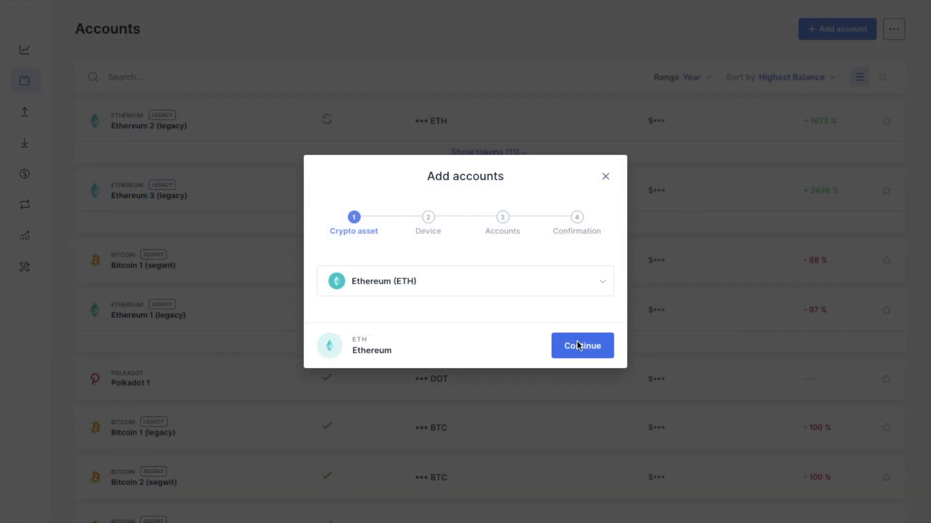
{"action": "left_click", "coordinate": [579, 345]}
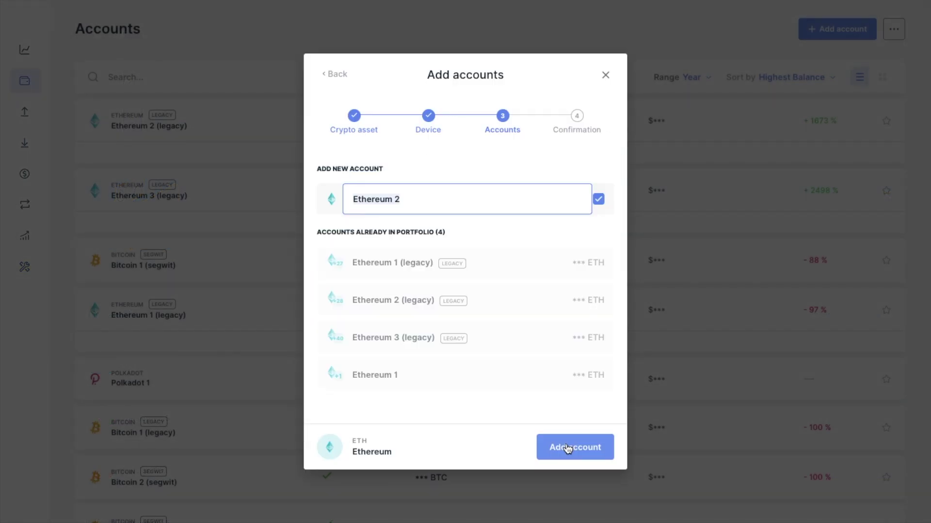
{"action": "left_click", "coordinate": [569, 448]}
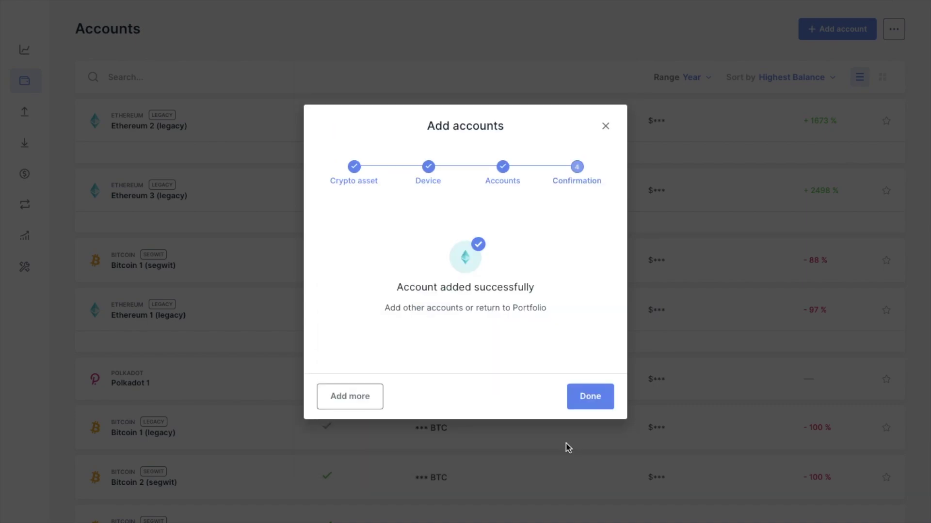
{"action": "left_click", "coordinate": [588, 406]}
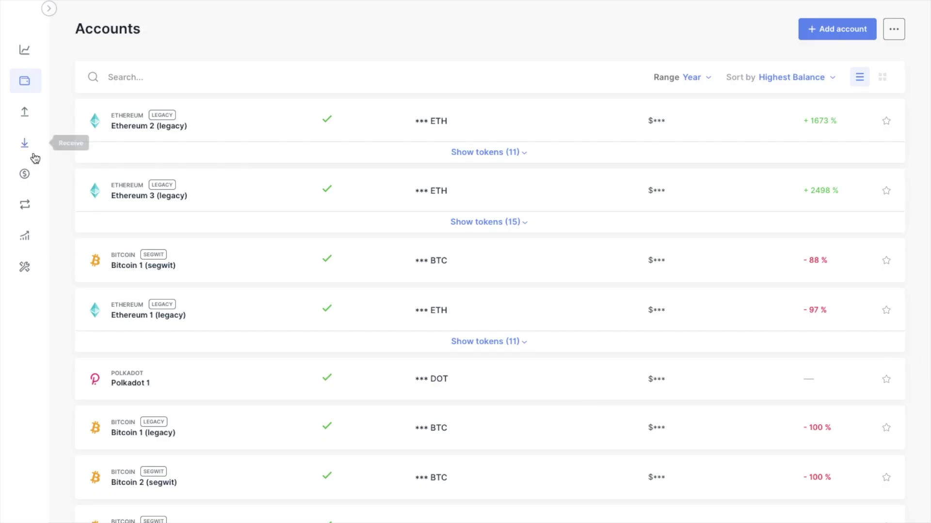
Search the Manager catalog for 'par' and install Paraswap on the Nano S
{"action": "left_click", "coordinate": [23, 267]}
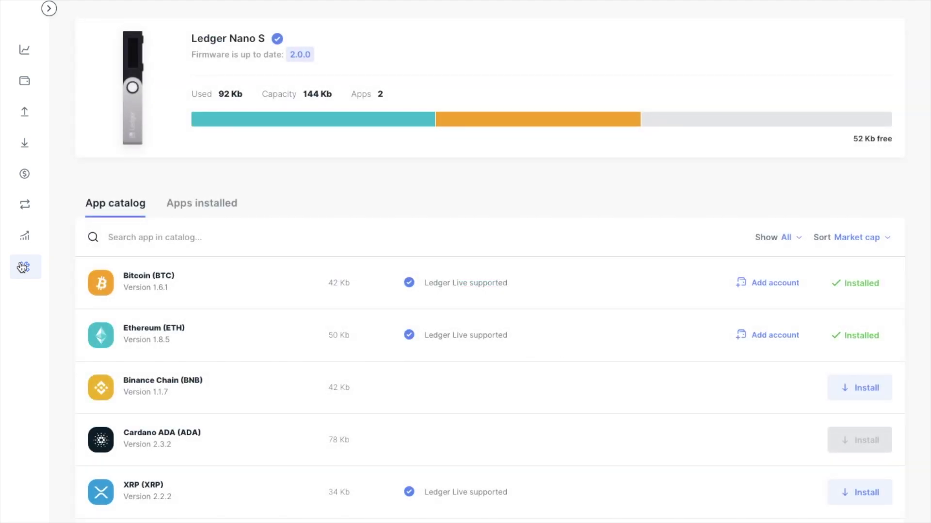
{"action": "type", "text": "par"}
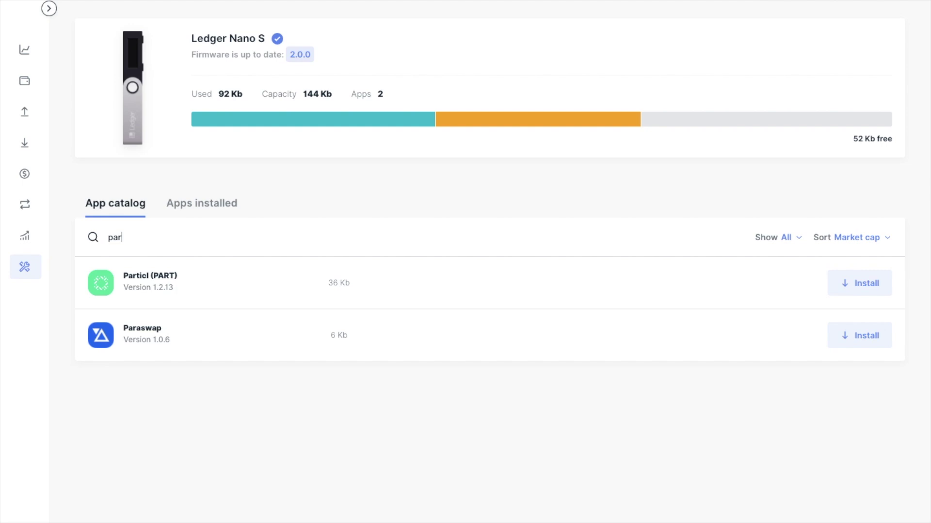
{"action": "left_click", "coordinate": [878, 344]}
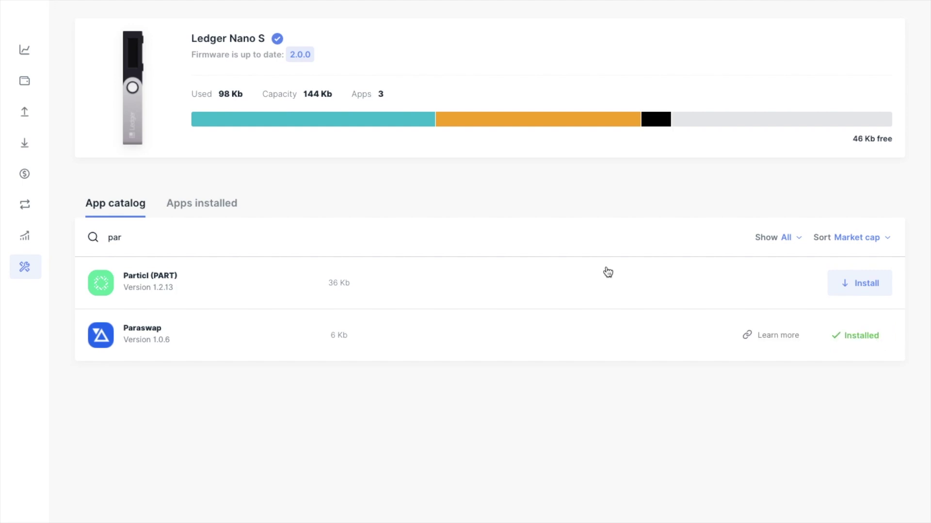
{"action": "left_click", "coordinate": [20, 210]}
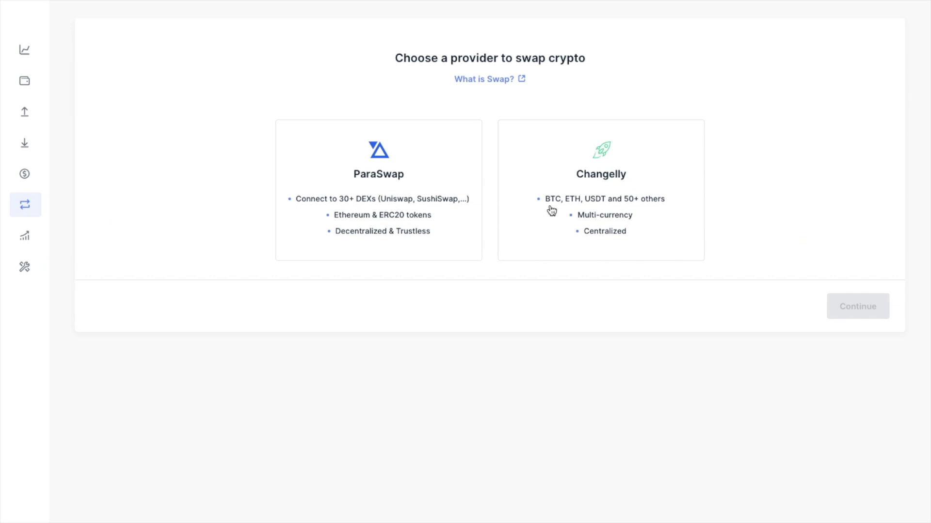
Choose ParaSwap as the swap provider and continue to its swap page
{"action": "left_click", "coordinate": [469, 235]}
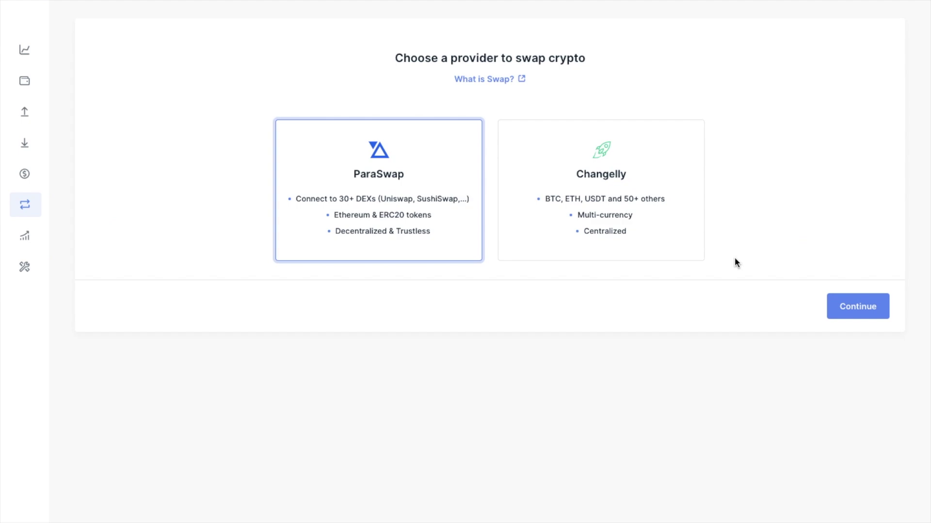
{"action": "left_click", "coordinate": [844, 318]}
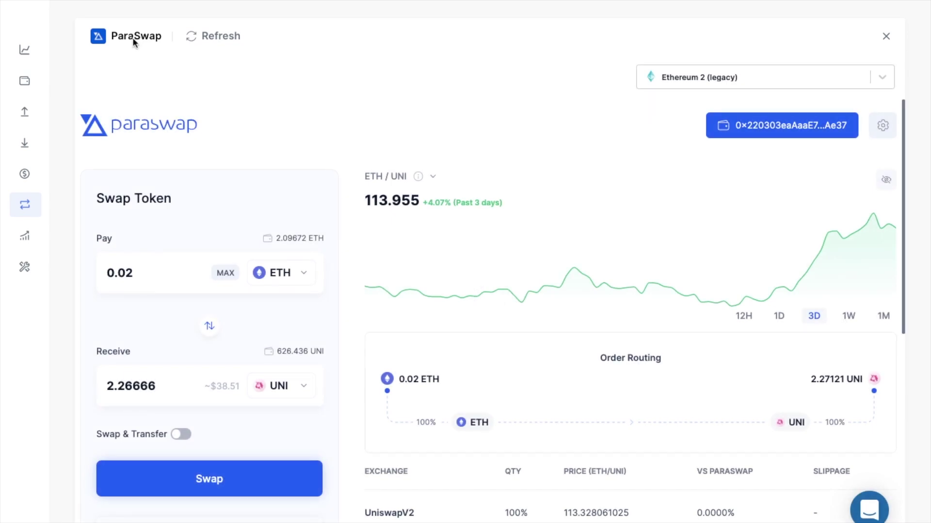
Keep Ethereum 2 (legacy) as the account and open ParaSwap's Global Settings
{"action": "left_click", "coordinate": [882, 78]}
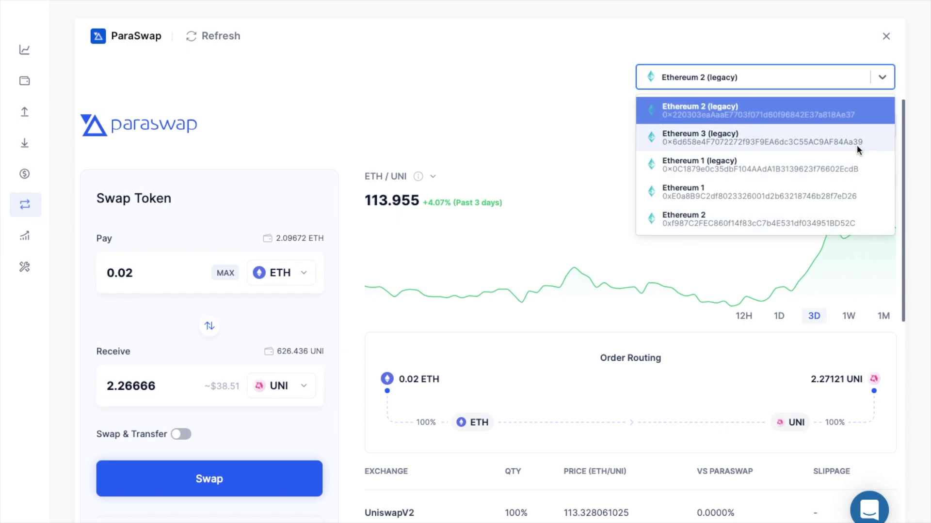
{"action": "left_click", "coordinate": [883, 78]}
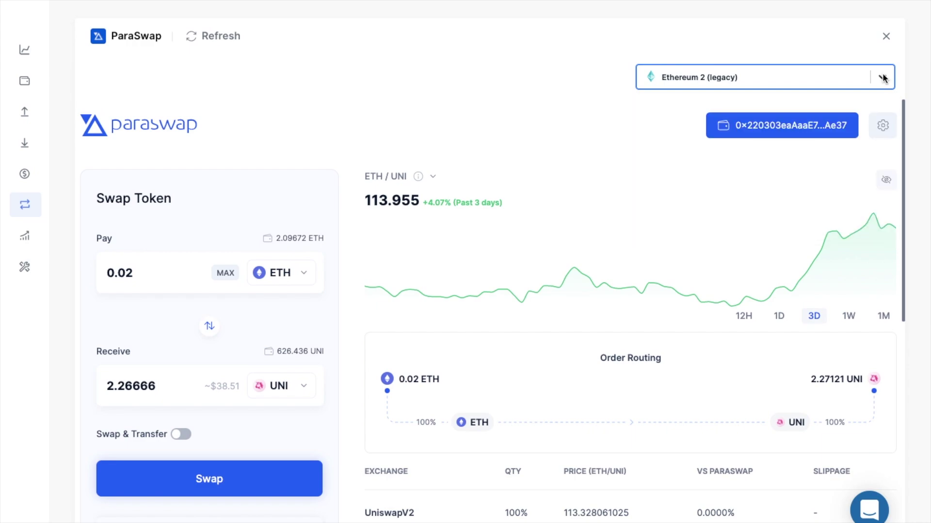
{"action": "left_click", "coordinate": [883, 126]}
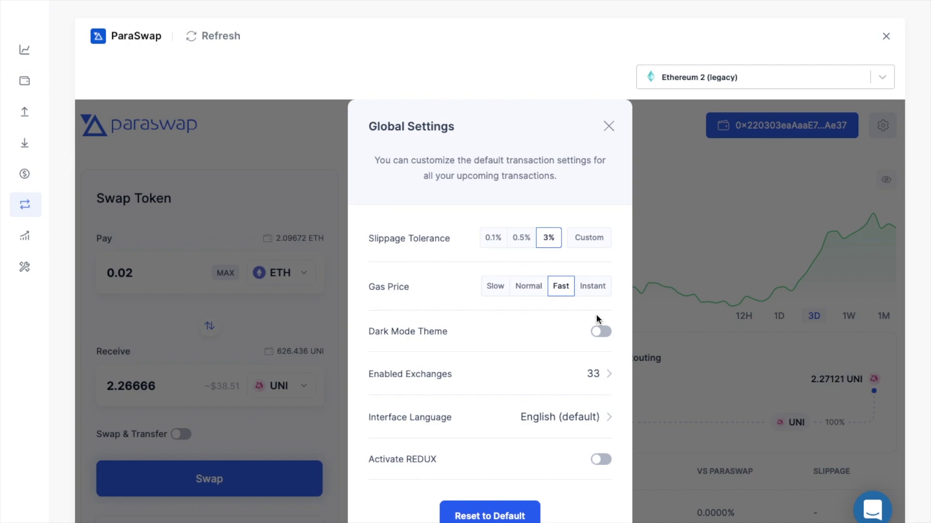
Switch off DefiSwap under Enabled Exchanges, leaving dark mode off
{"action": "left_click", "coordinate": [601, 332]}
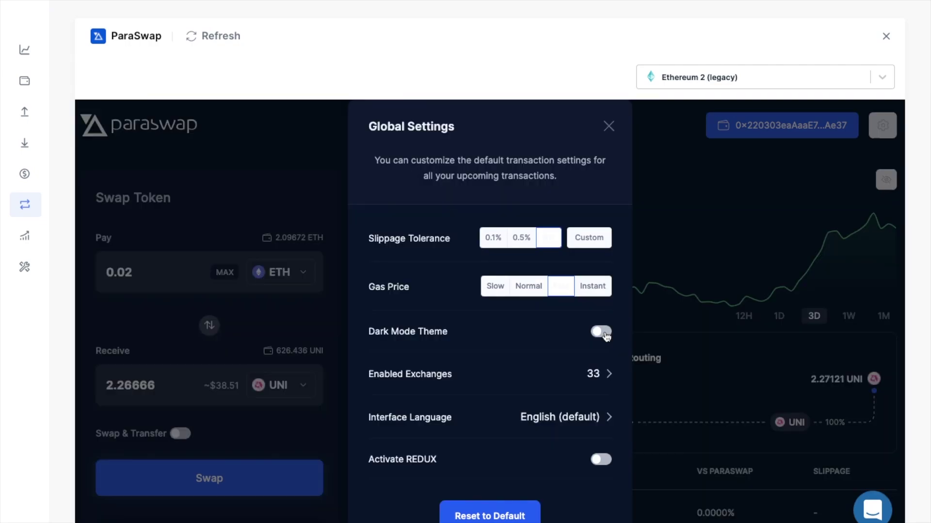
{"action": "left_click", "coordinate": [600, 334]}
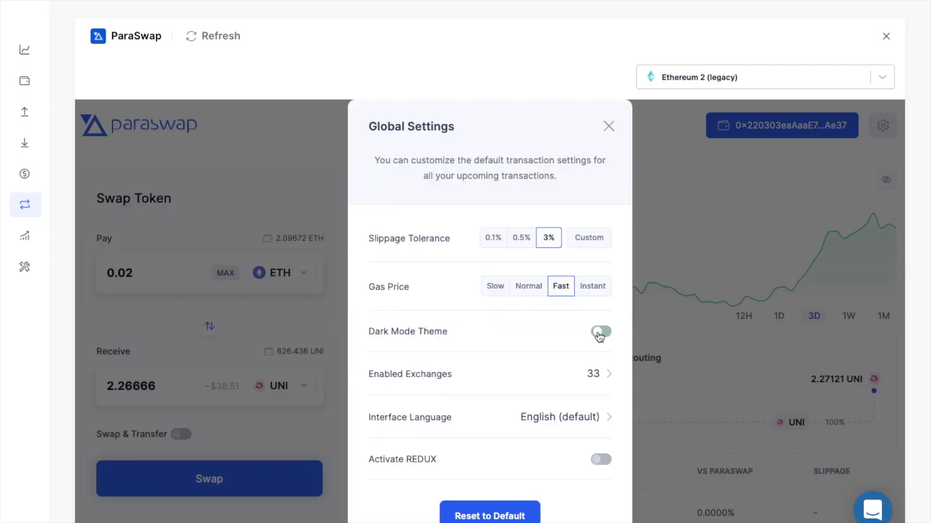
{"action": "left_click", "coordinate": [594, 369]}
{"action": "scroll", "coordinate": [593, 371], "scroll_direction": "down", "scroll_amount": 5}
{"action": "left_click", "coordinate": [589, 369]}
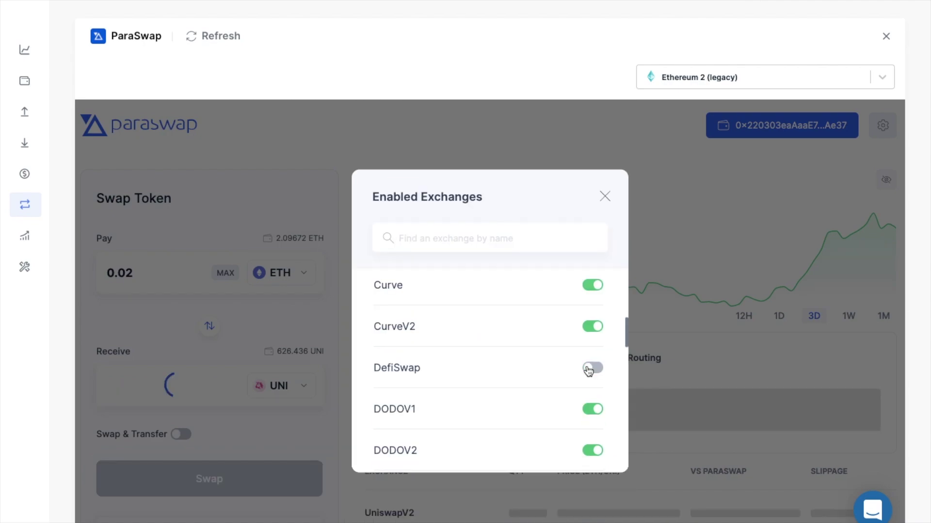
{"action": "left_click", "coordinate": [604, 196]}
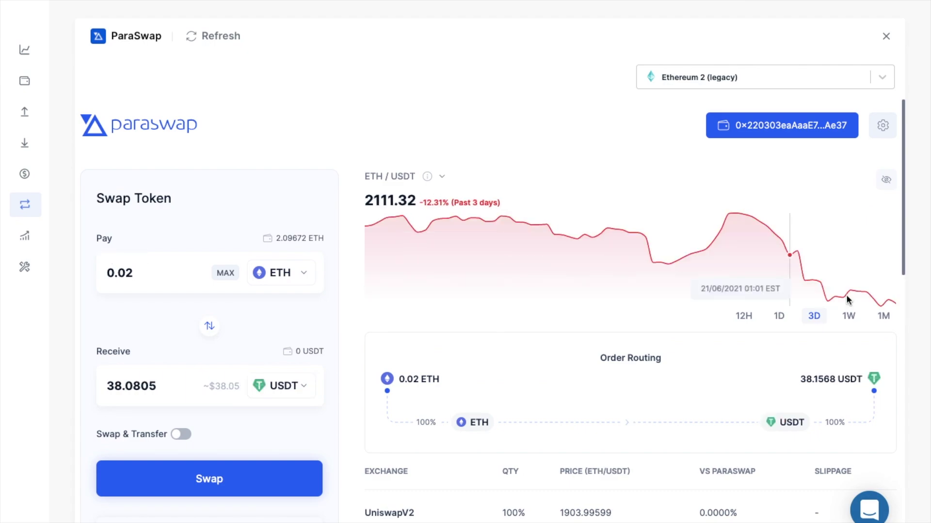
Show the one-month ETH/USDT chart and clear the ETH pay amount for editing
{"action": "left_click", "coordinate": [884, 321]}
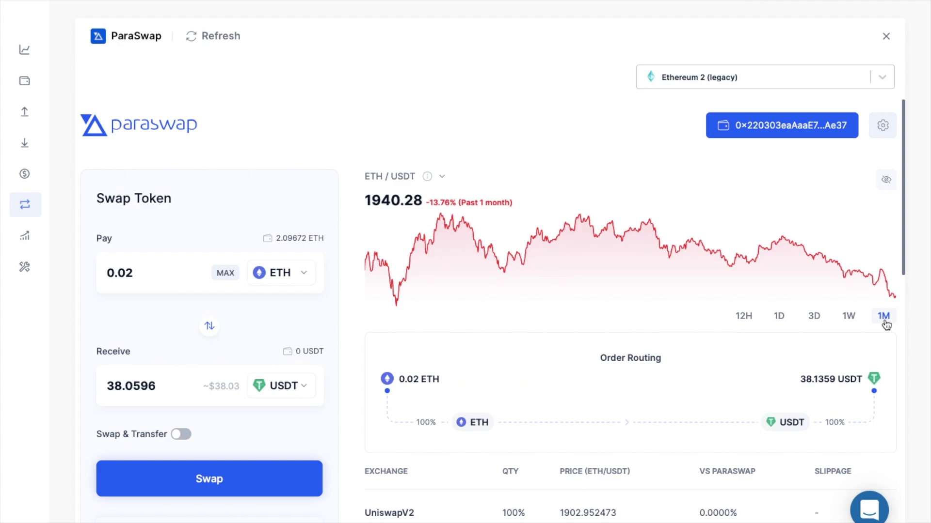
{"action": "left_click", "coordinate": [133, 273]}
{"action": "key", "text": "BackSpace"}
Pay 0.02 ETH for USDT, dismissing Swap & Transfer's recipient address without setting one
{"action": "type", "text": "2"}
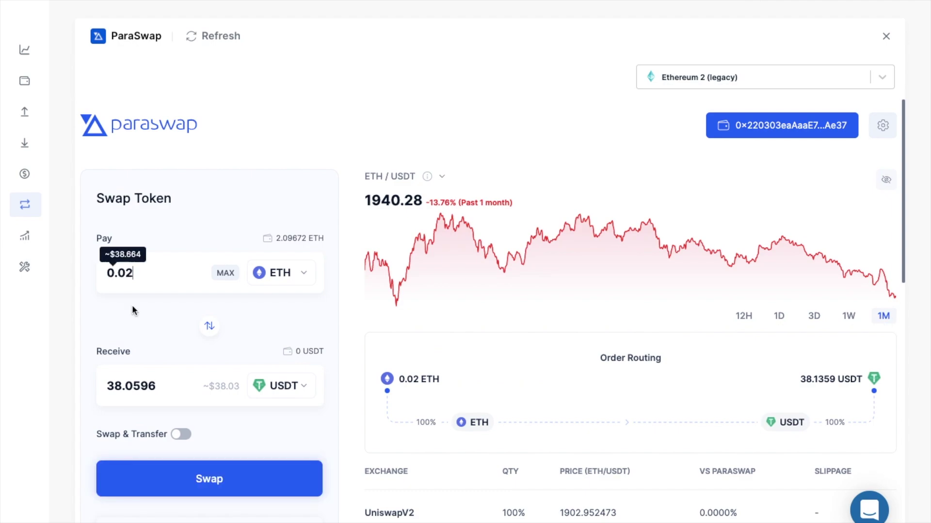
{"action": "scroll", "coordinate": [131, 304], "scroll_direction": "down", "scroll_amount": 1}
{"action": "scroll", "coordinate": [162, 333], "scroll_direction": "down", "scroll_amount": 2}
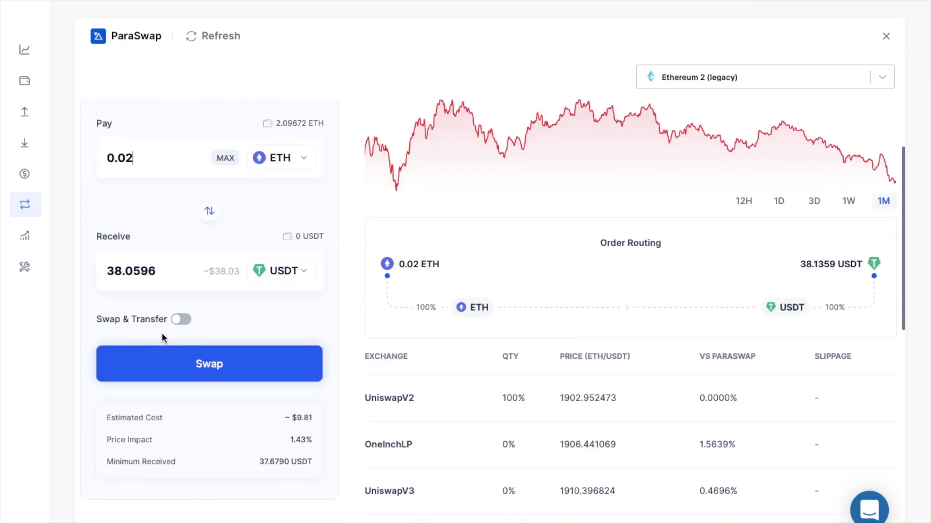
{"action": "scroll", "coordinate": [161, 332], "scroll_direction": "down", "scroll_amount": 1}
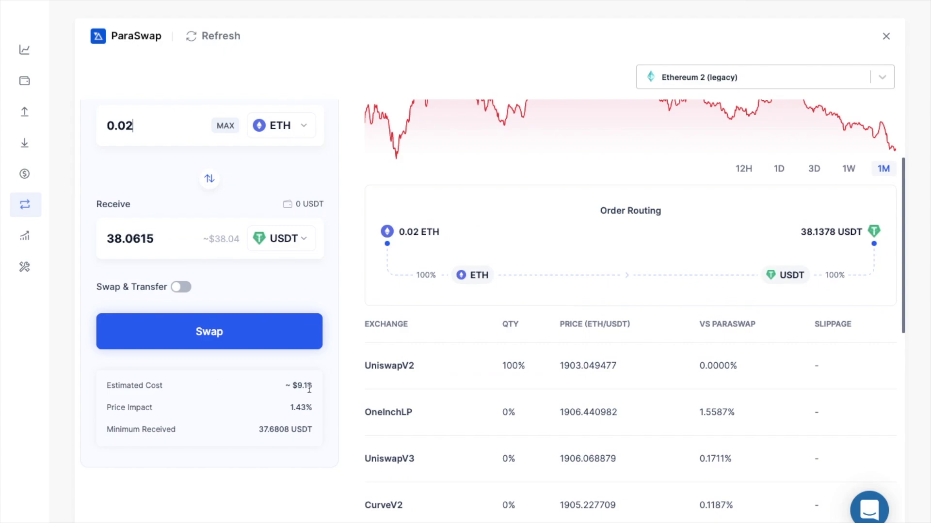
{"action": "left_click", "coordinate": [182, 287]}
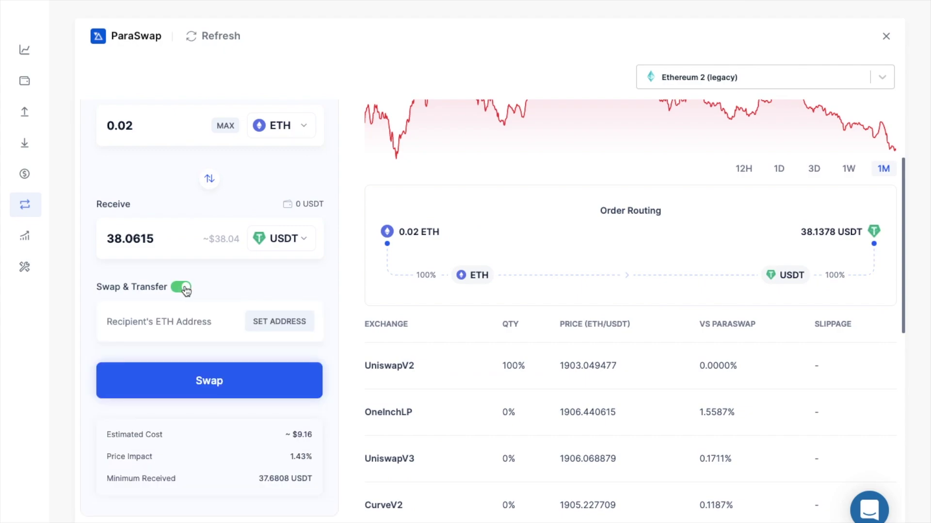
{"action": "left_click", "coordinate": [193, 324]}
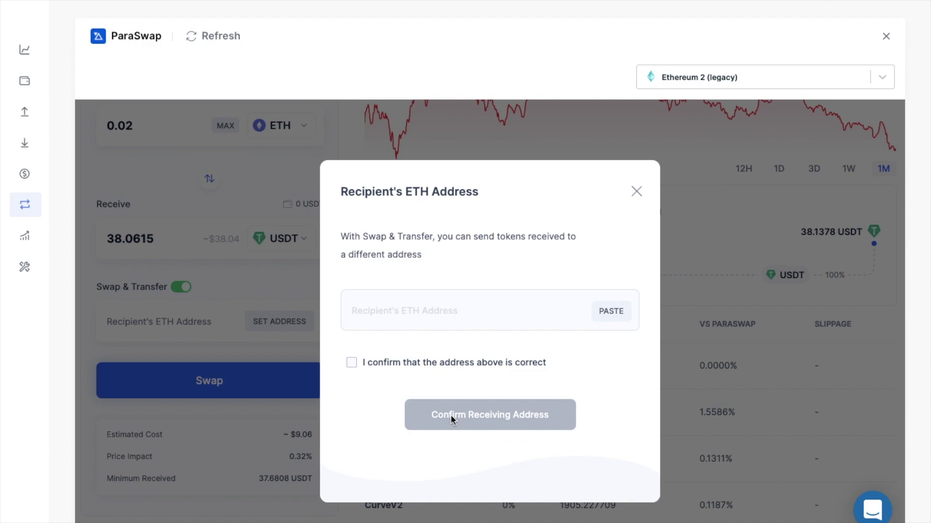
{"action": "left_click", "coordinate": [632, 194]}
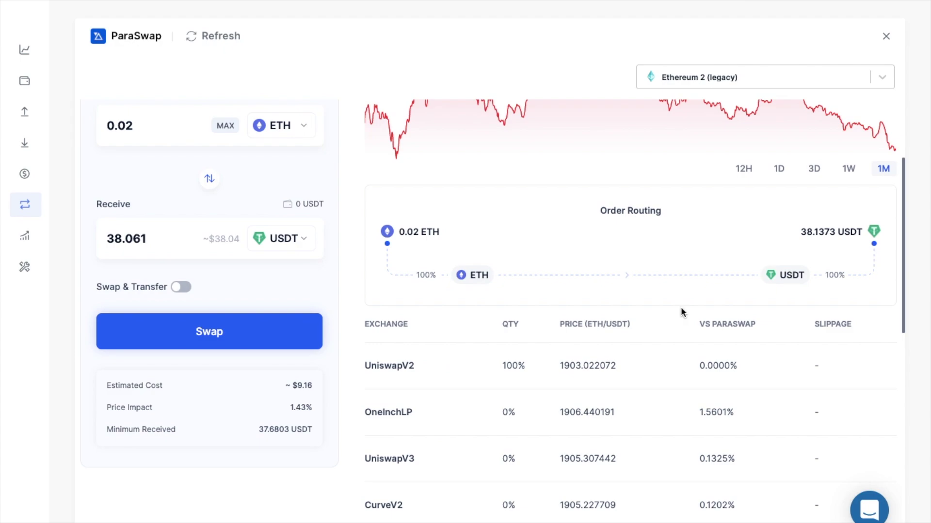
Scroll through the exchange quotes for the 0.2 ETH to USDT swap
{"action": "scroll", "coordinate": [486, 378], "scroll_direction": "down", "scroll_amount": 1}
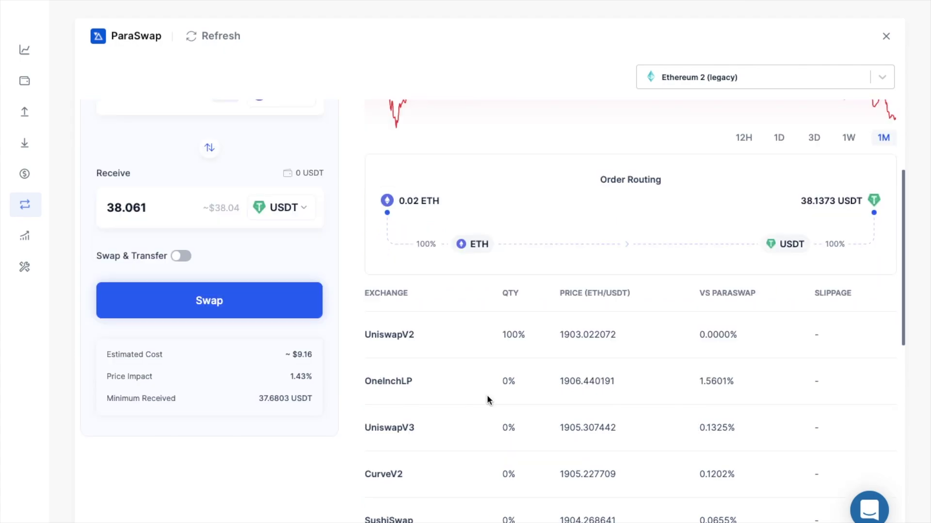
{"action": "scroll", "coordinate": [487, 398], "scroll_direction": "down", "scroll_amount": 2}
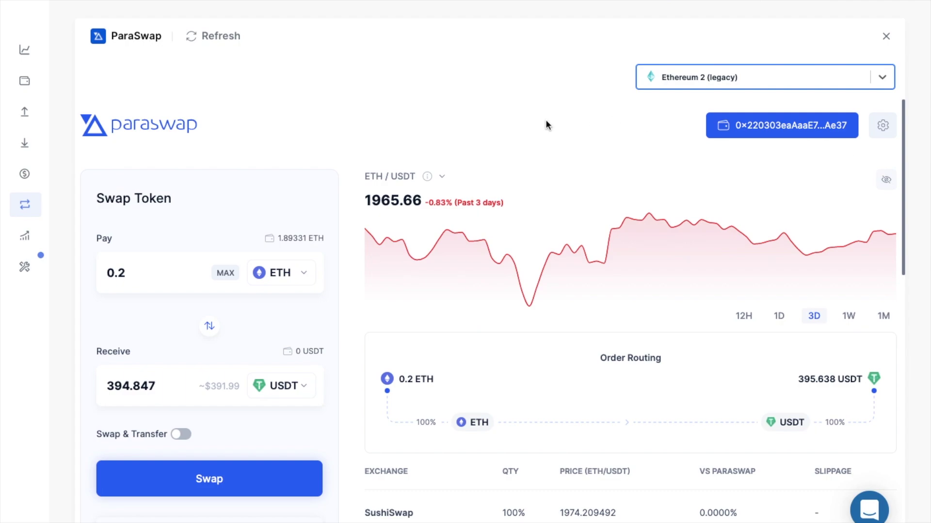
Set 55.9441 SUSHI to pay and ETH to receive, then begin the SUSHI unlock
{"action": "left_click", "coordinate": [307, 274]}
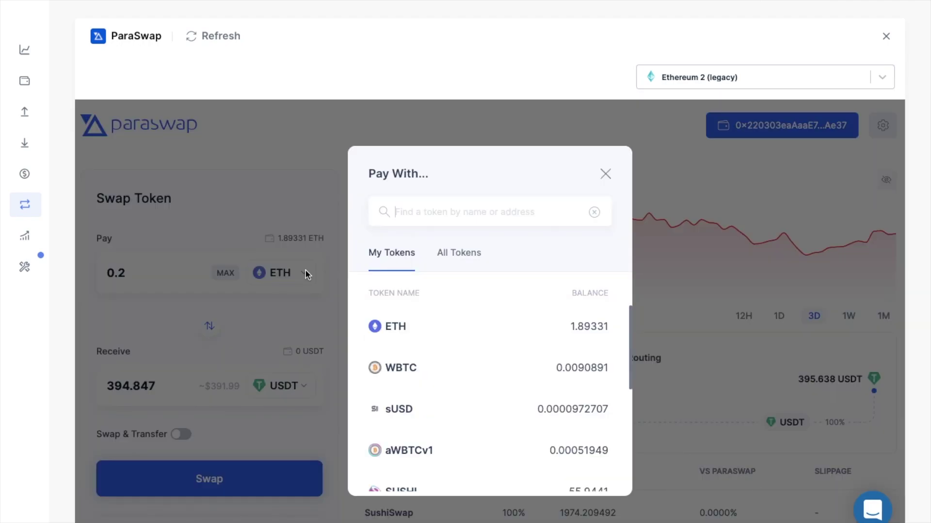
{"action": "type", "text": "sushi"}
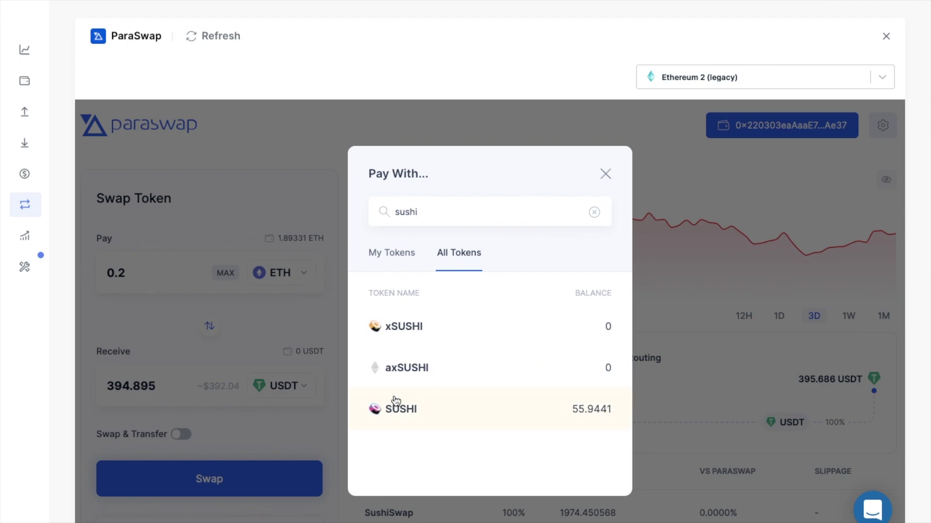
{"action": "left_click", "coordinate": [394, 407]}
{"action": "left_click", "coordinate": [286, 386]}
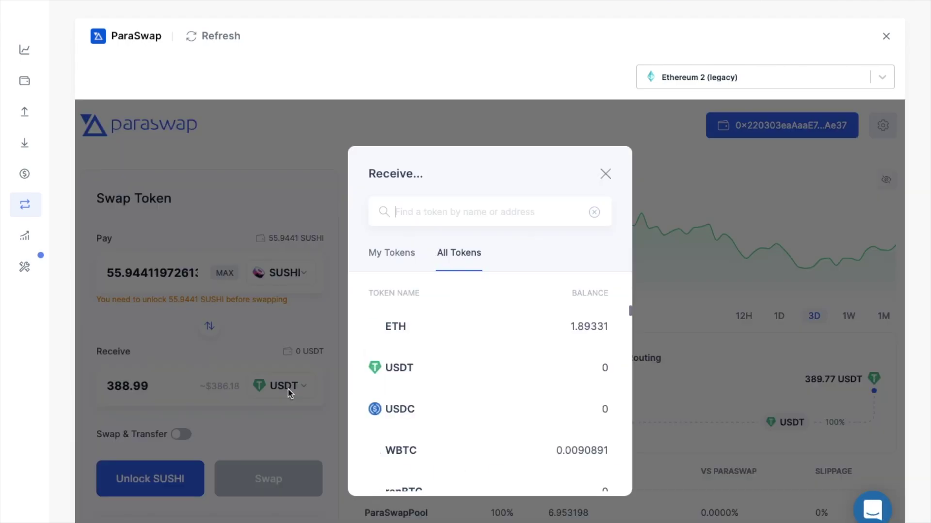
{"action": "left_click", "coordinate": [393, 327]}
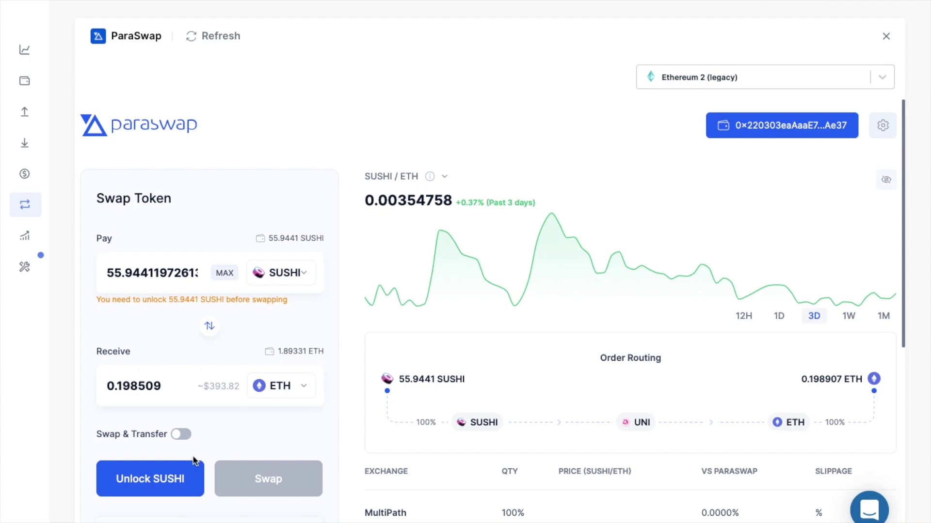
{"action": "left_click", "coordinate": [166, 480]}
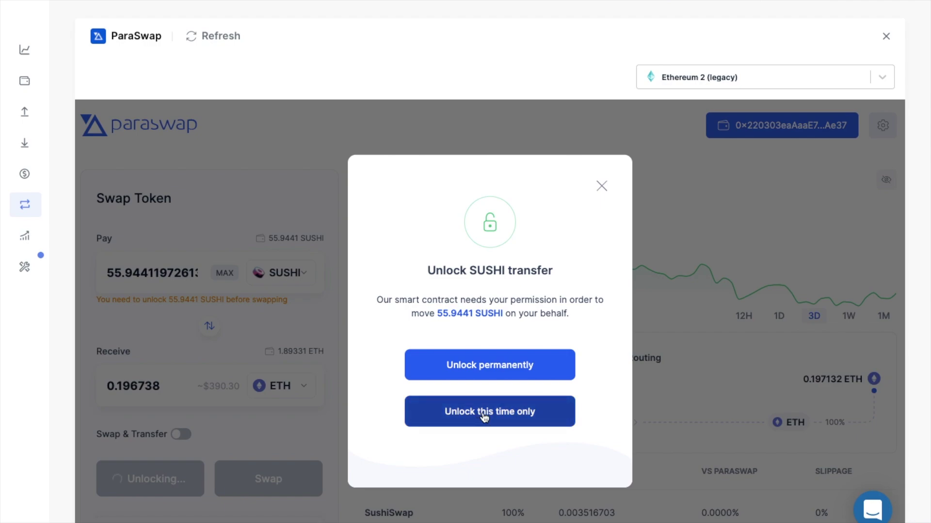
Unlock 55.9441 SUSHI for this swap only, sign the unlock transaction, and close its details
{"action": "left_click", "coordinate": [483, 416]}
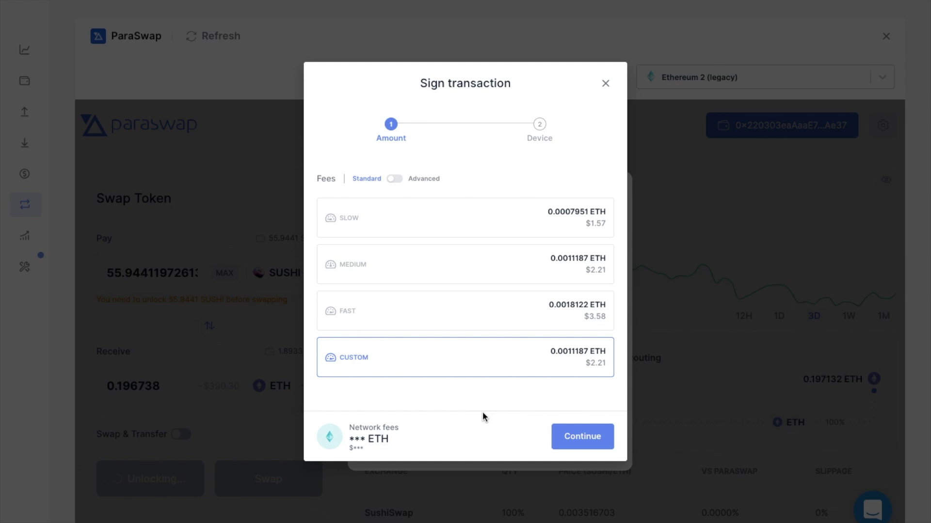
{"action": "left_click", "coordinate": [588, 441]}
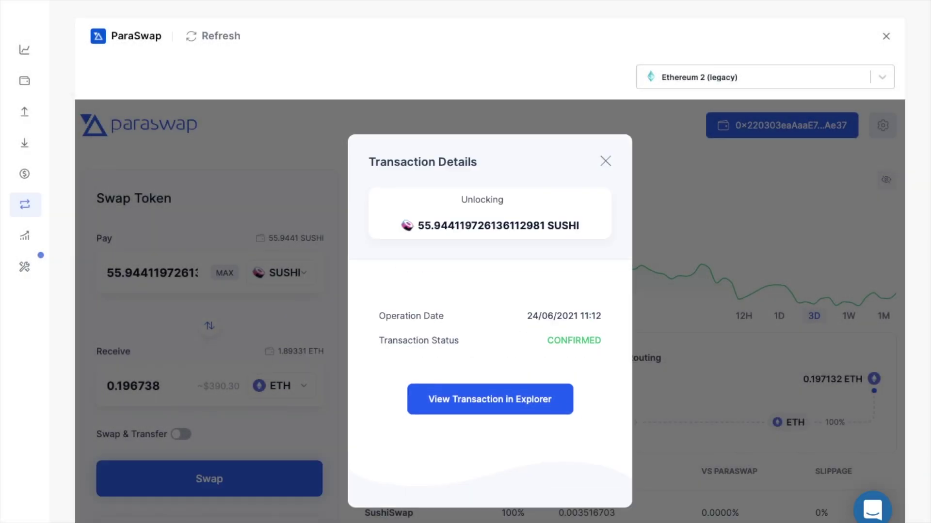
{"action": "left_click", "coordinate": [606, 161]}
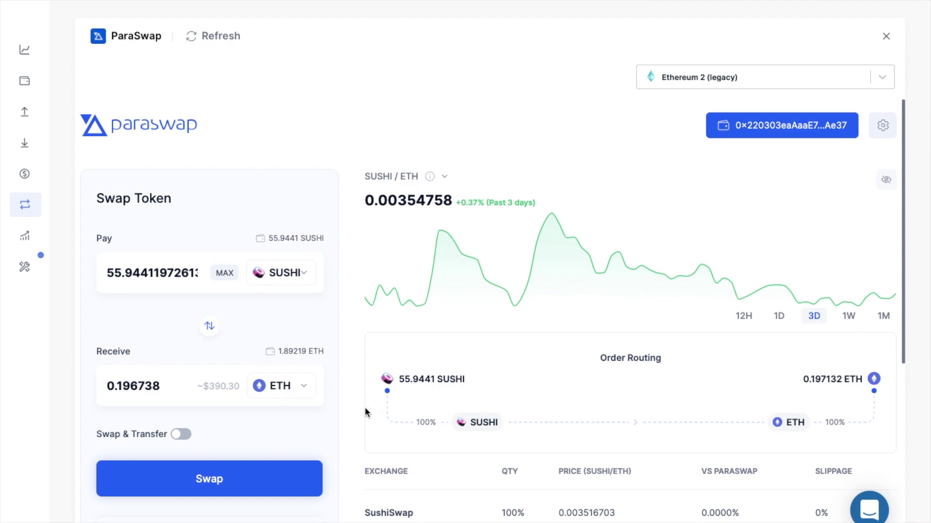
{"action": "scroll", "coordinate": [327, 414], "scroll_direction": "down", "scroll_amount": 2}
{"action": "scroll", "coordinate": [327, 411], "scroll_direction": "down", "scroll_amount": 3}
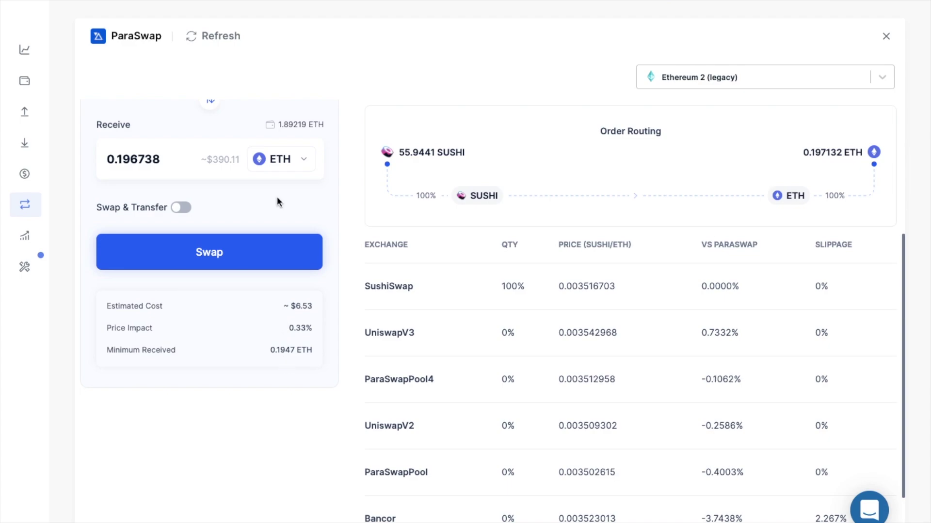
{"action": "left_click", "coordinate": [187, 211]}
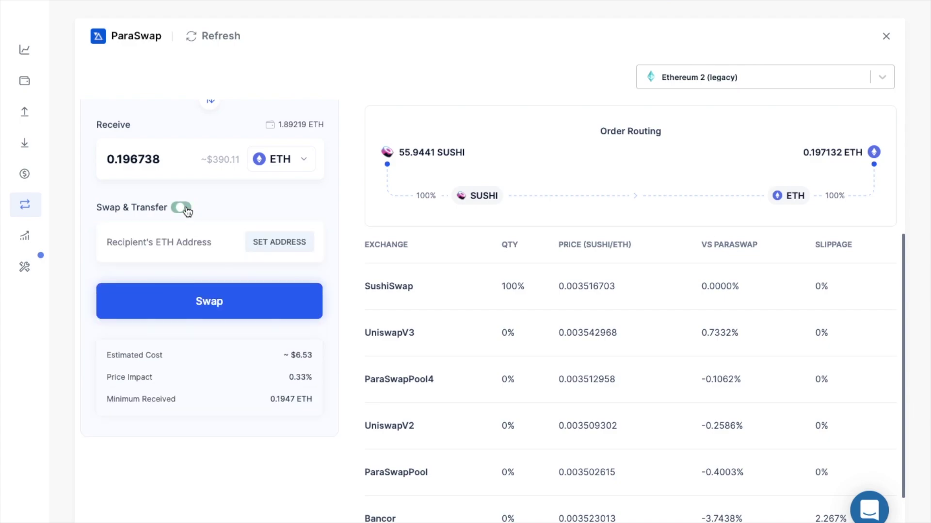
{"action": "left_click", "coordinate": [279, 248]}
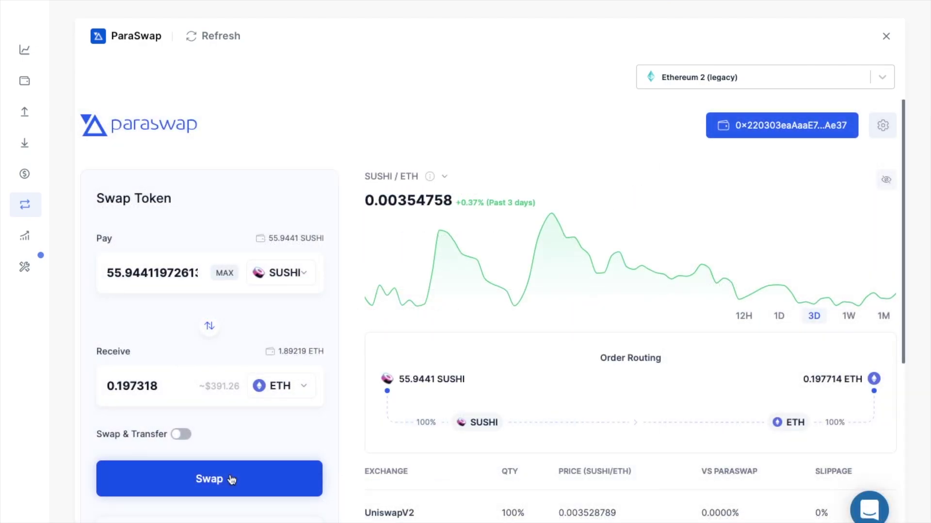
{"action": "left_click", "coordinate": [231, 479]}
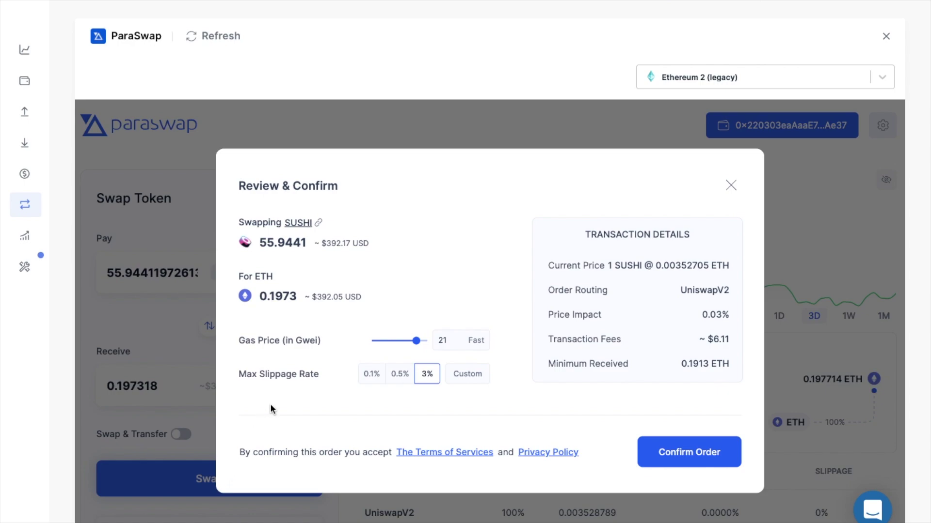
Set gas price to about 18 Gwei, confirm the 55.9441 SUSHI-to-ETH order, and sign it
{"action": "left_click", "coordinate": [420, 342]}
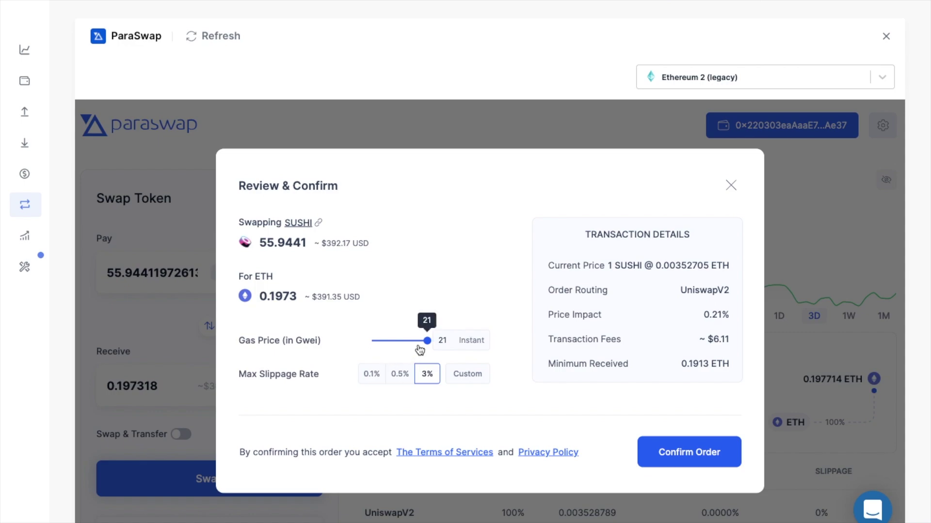
{"action": "mouse_move", "coordinate": [425, 345]}
{"action": "left_mouse_down"}
{"action": "mouse_move", "coordinate": [374, 347]}
{"action": "mouse_move", "coordinate": [427, 351]}
{"action": "left_mouse_up"}
{"action": "left_click", "coordinate": [676, 459]}
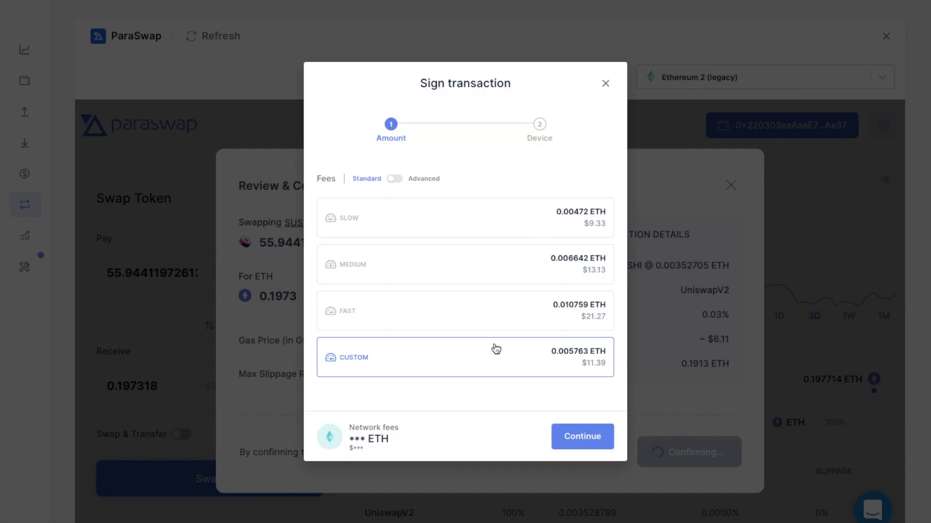
{"action": "left_click", "coordinate": [573, 439]}
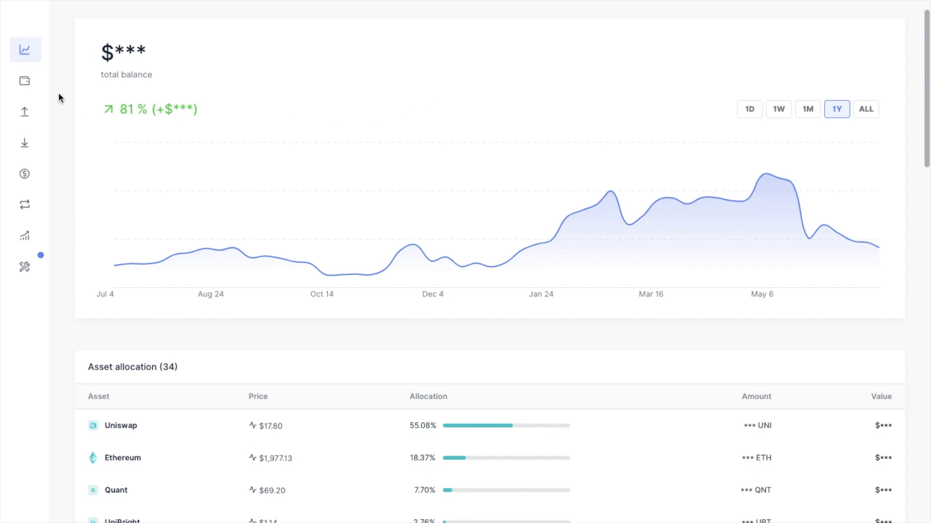
Show the Accounts list, with Ethereum 2 (legacy) first by highest balance
{"action": "left_click", "coordinate": [25, 82]}
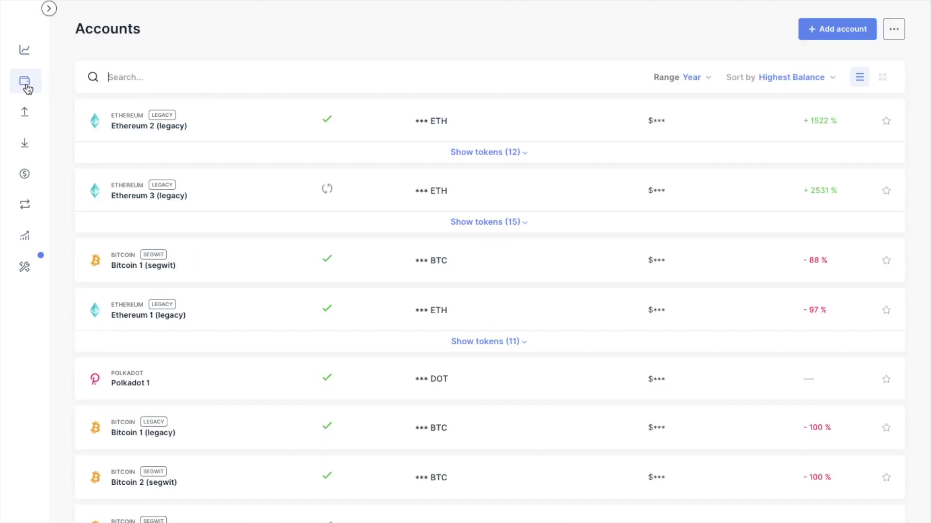